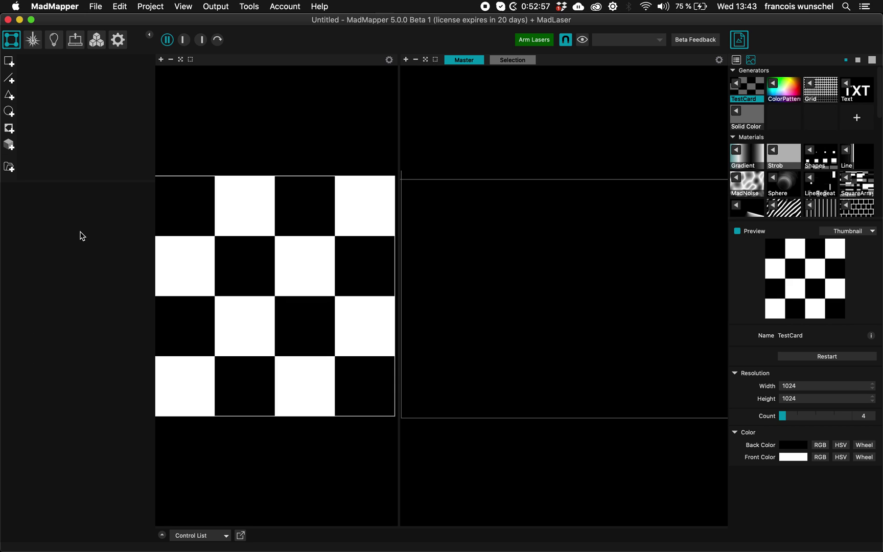
# - Create a new untitled laser project from the File > New menu
pyautogui.click(97, 6)
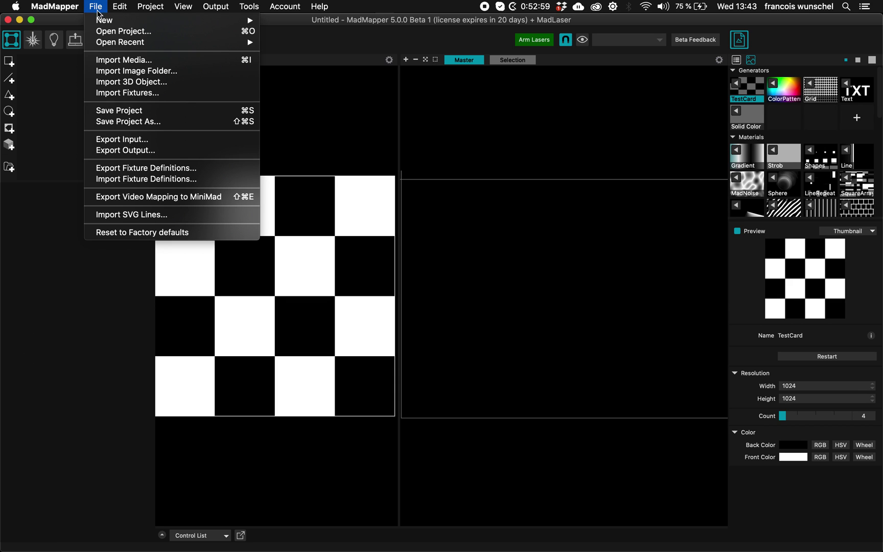
pyautogui.moveTo(104, 21)
pyautogui.click(296, 37)
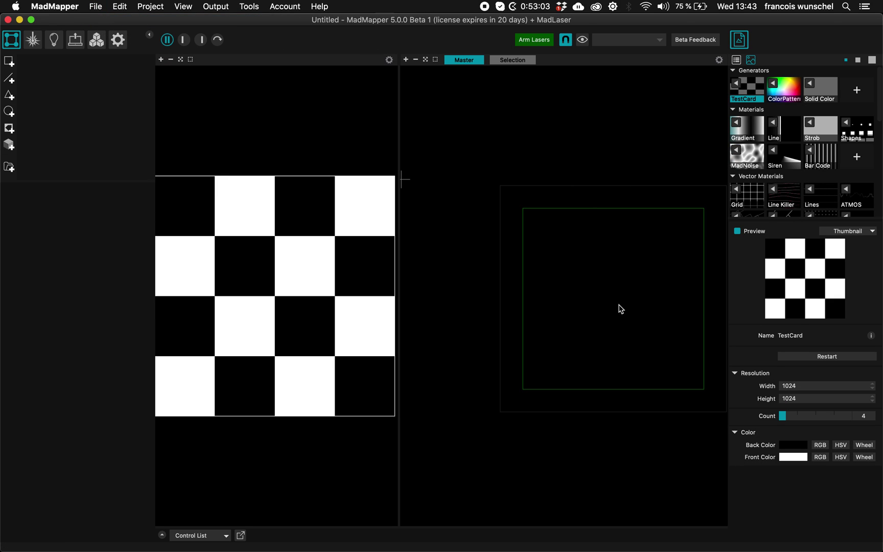
# - Switch to the maximum output preview layout and zoom the laser output canvas
pyautogui.click(200, 39)
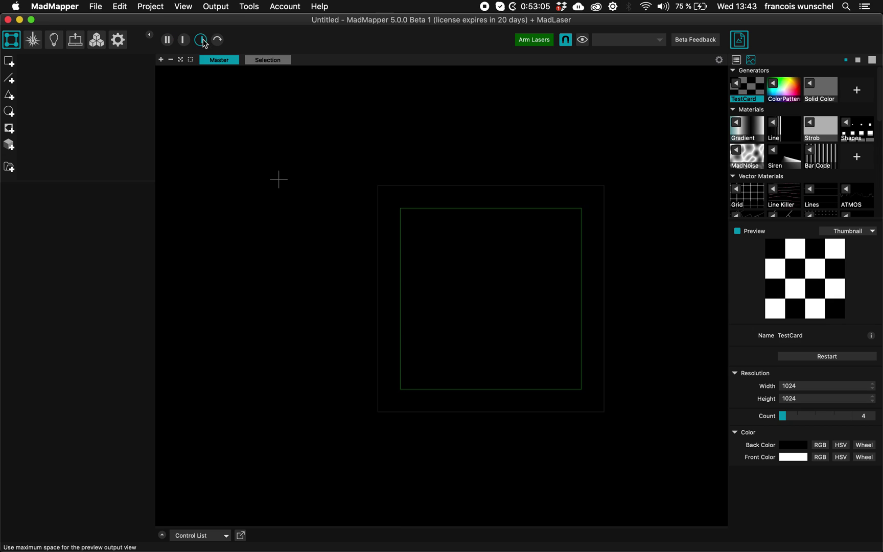
pyautogui.scroll(2, 469, 259)
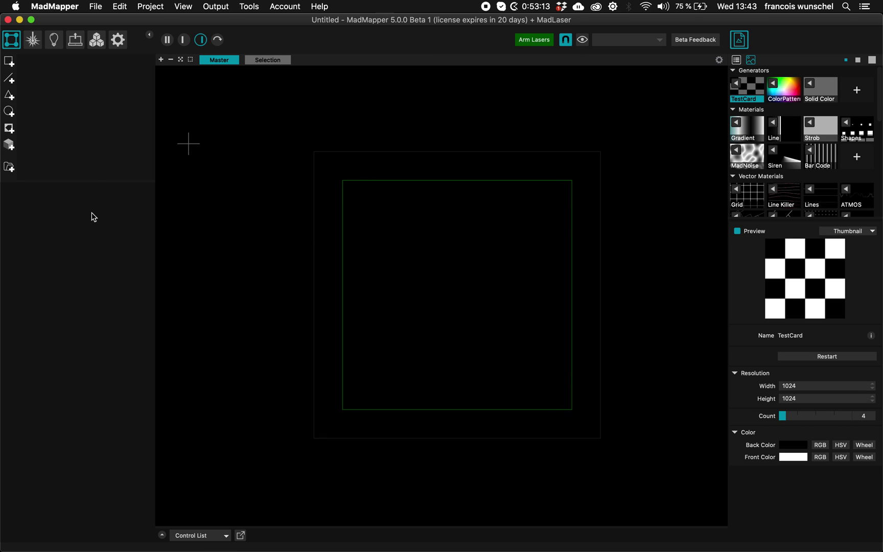
# - Select Laser-Output-1 in Manage Outputs and keep its destination on the connected ShowNet device
pyautogui.click(76, 43)
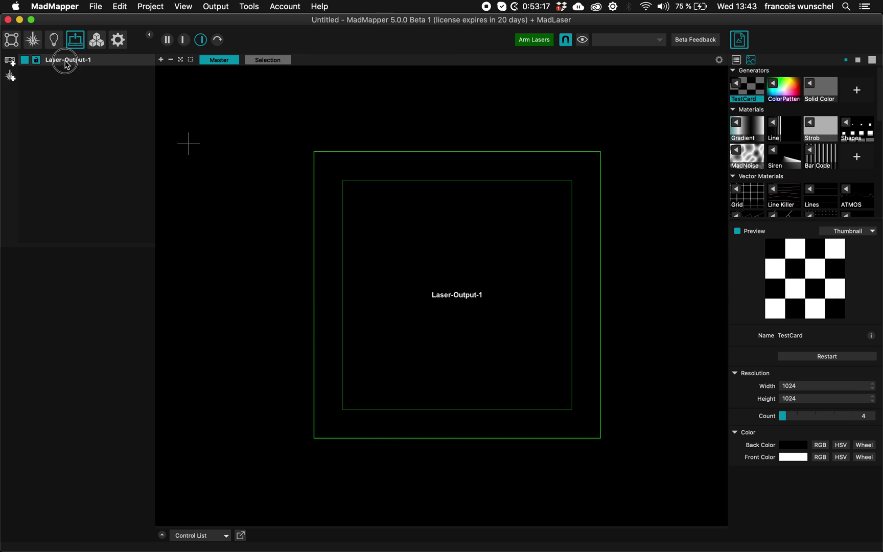
pyautogui.click(65, 62)
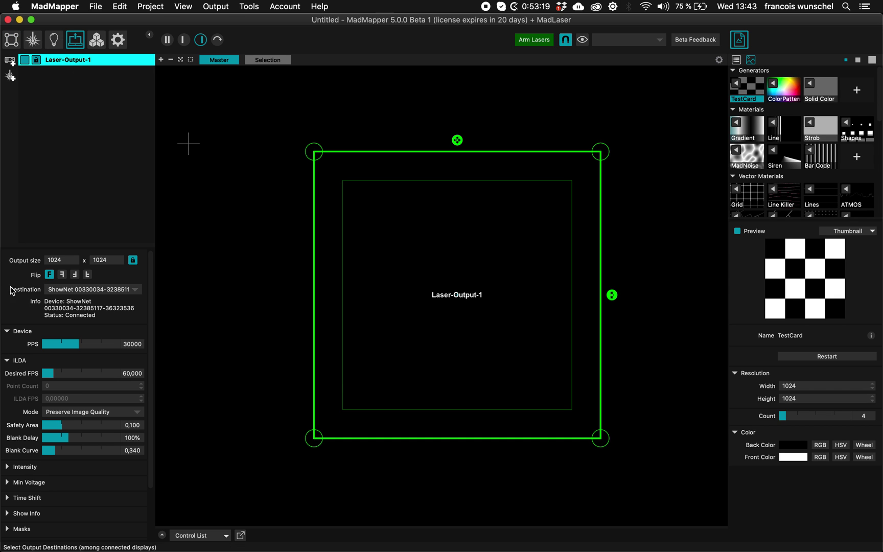
pyautogui.click(63, 290)
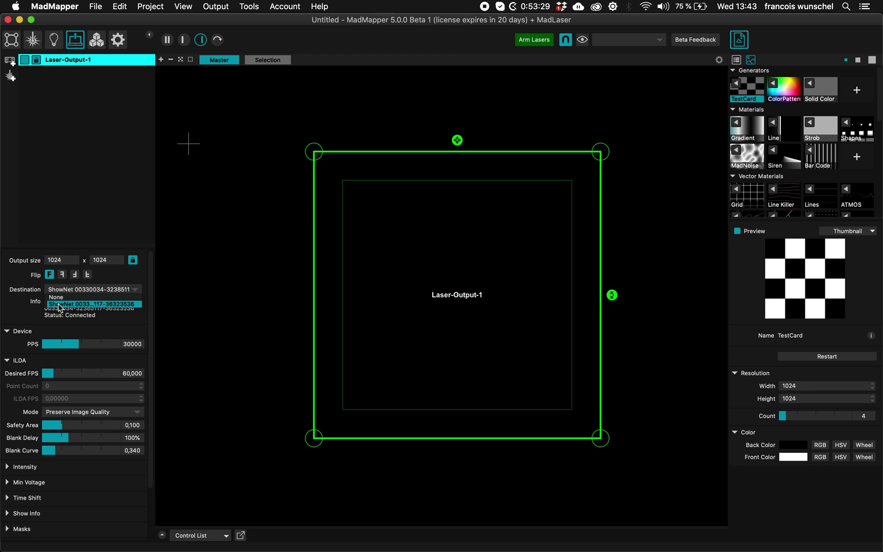
pyautogui.click(69, 304)
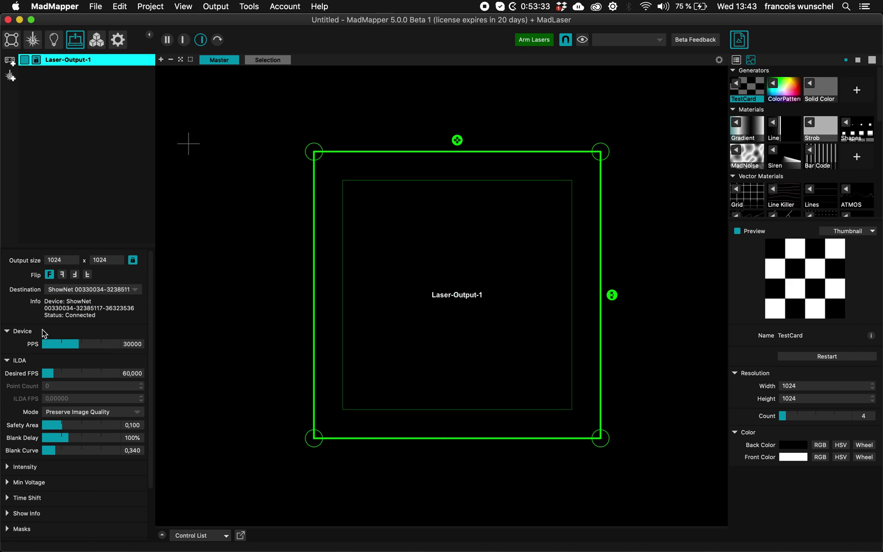
pyautogui.scroll(-3, 56, 353)
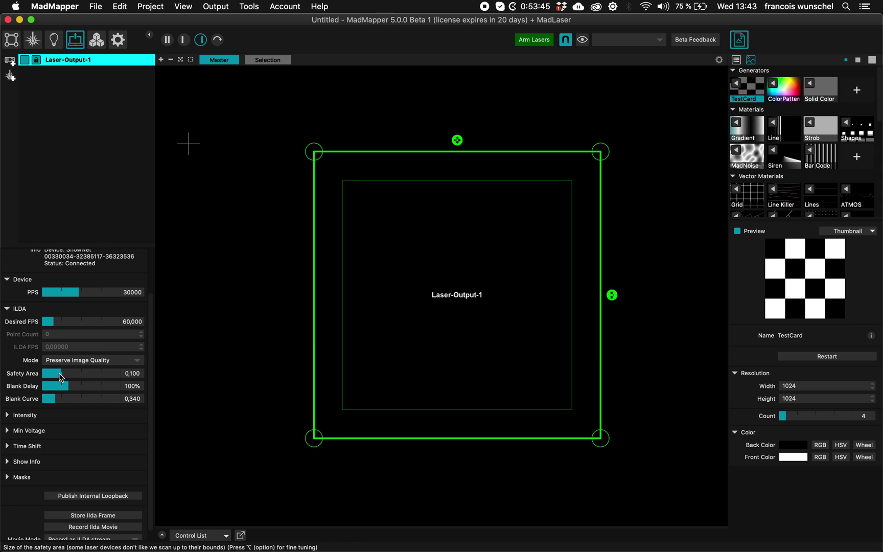
# - Raise Laser-Output-1's ILDA Safety Area from 0.100 to 0.136
pyautogui.moveTo(60, 377)
pyautogui.mouseDown()
pyautogui.moveTo(90, 376)
pyautogui.moveTo(52, 376)
pyautogui.moveTo(70, 373)
pyautogui.mouseUp()
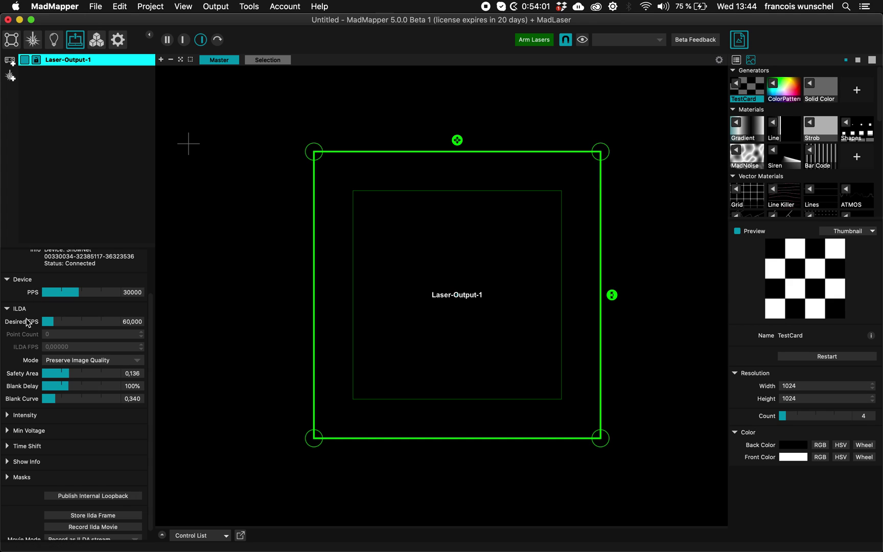
pyautogui.scroll(2, 28, 322)
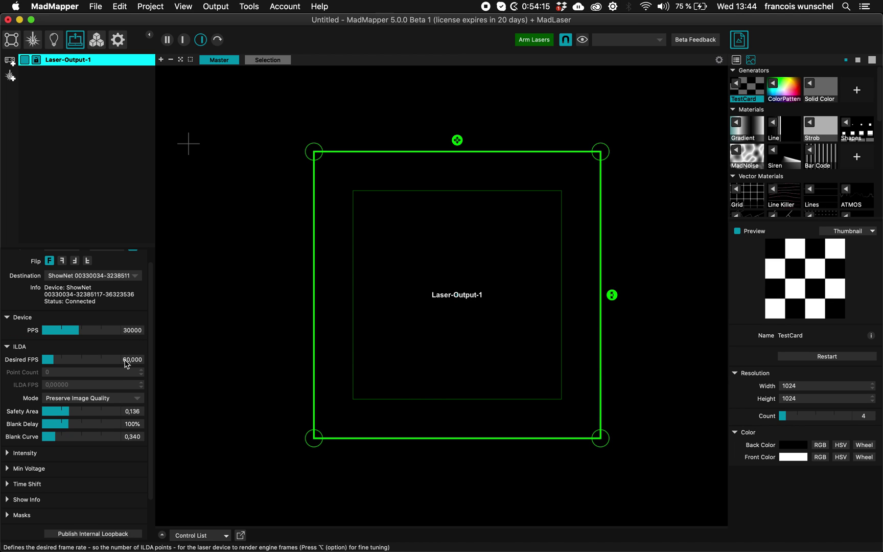
pyautogui.scroll(-3, 131, 364)
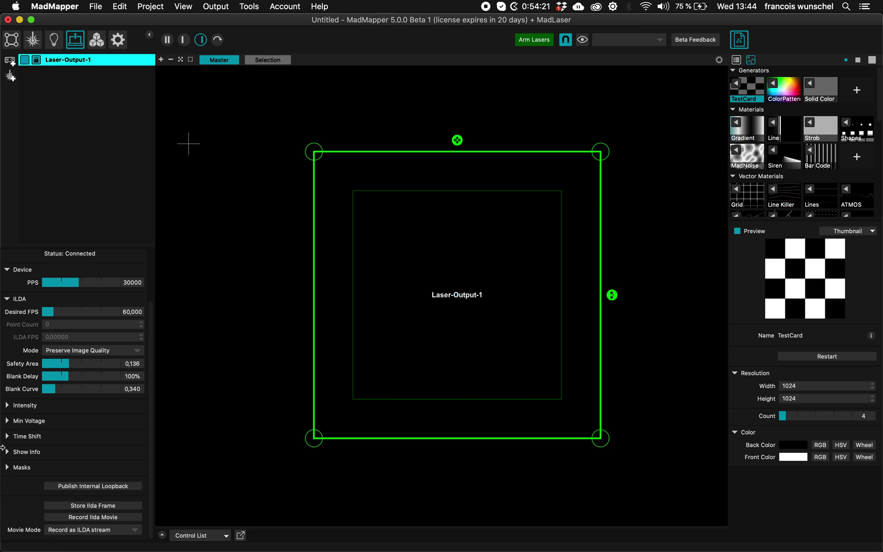
# - Turn on Render Safety Area under Show Info so the laser draws the safety outline
pyautogui.click(10, 452)
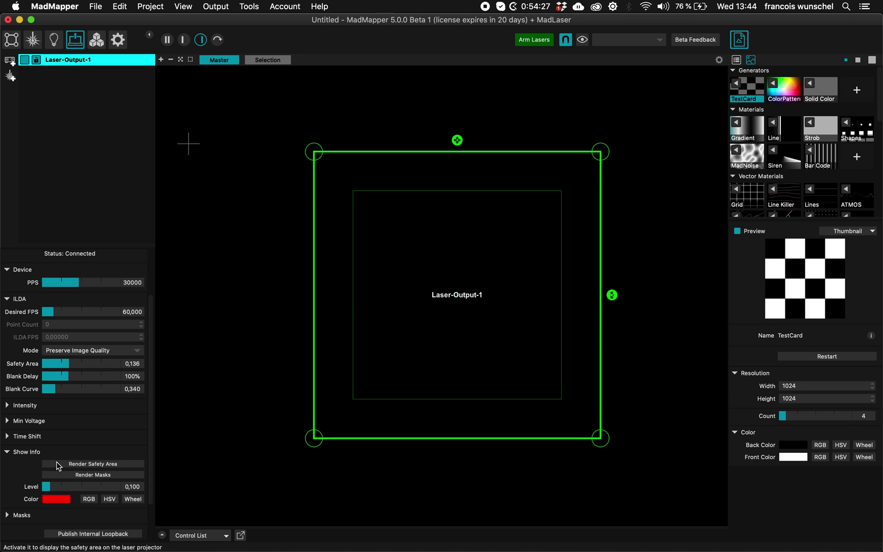
pyautogui.click(97, 467)
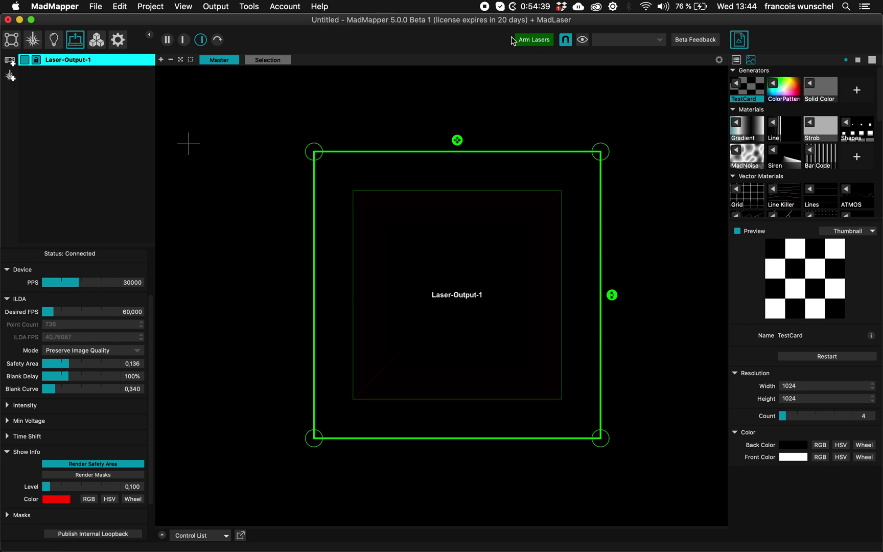
pyautogui.scroll(-10, 731, 189)
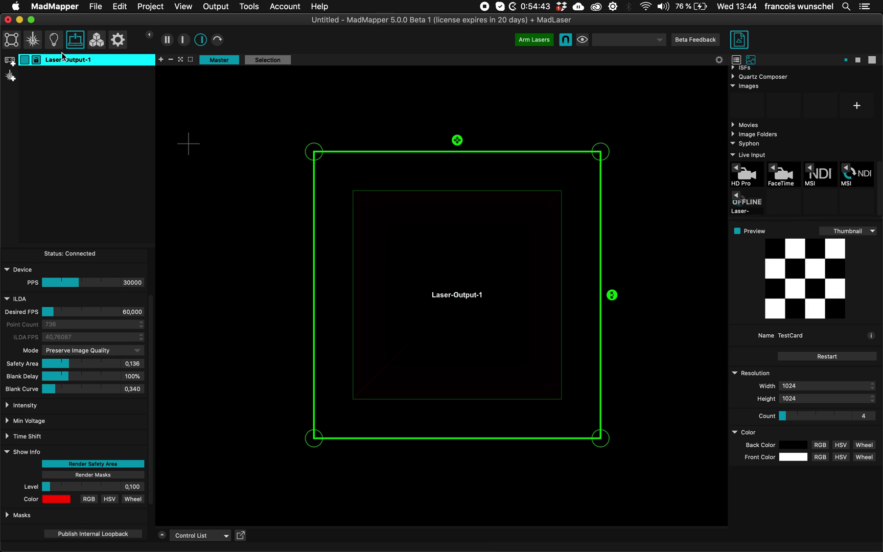
# - Add an HD Pro Webcam C920 live input surface and arm the lasers, accepting the warning
pyautogui.click(12, 39)
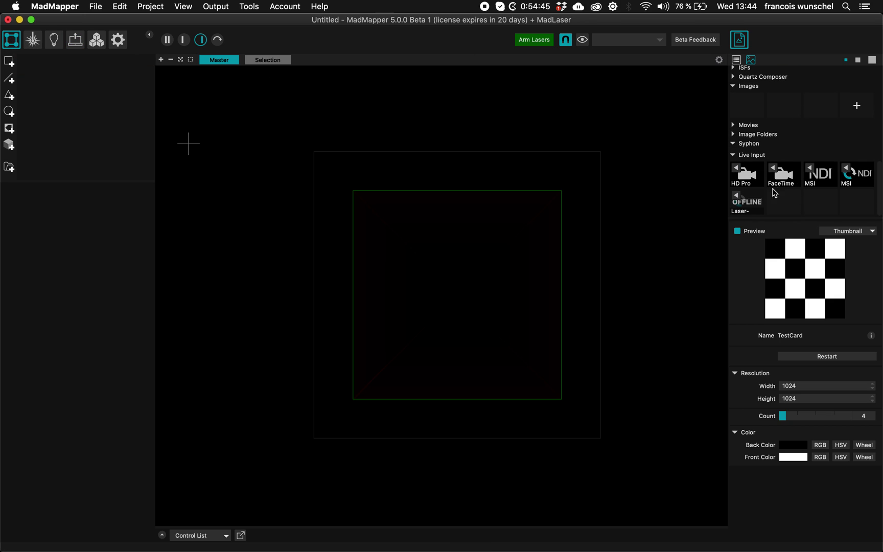
pyautogui.click(751, 178)
pyautogui.moveTo(752, 178); pyautogui.dragTo(260, 186)
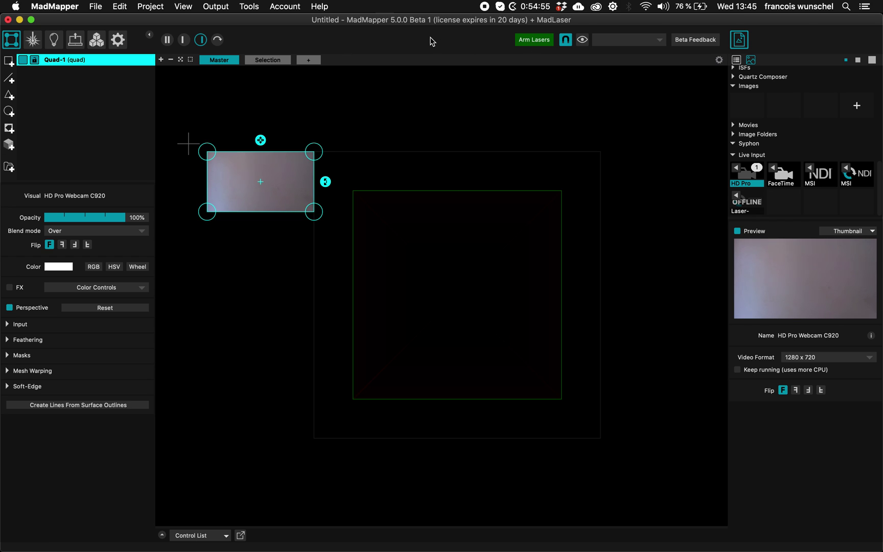
pyautogui.click(542, 44)
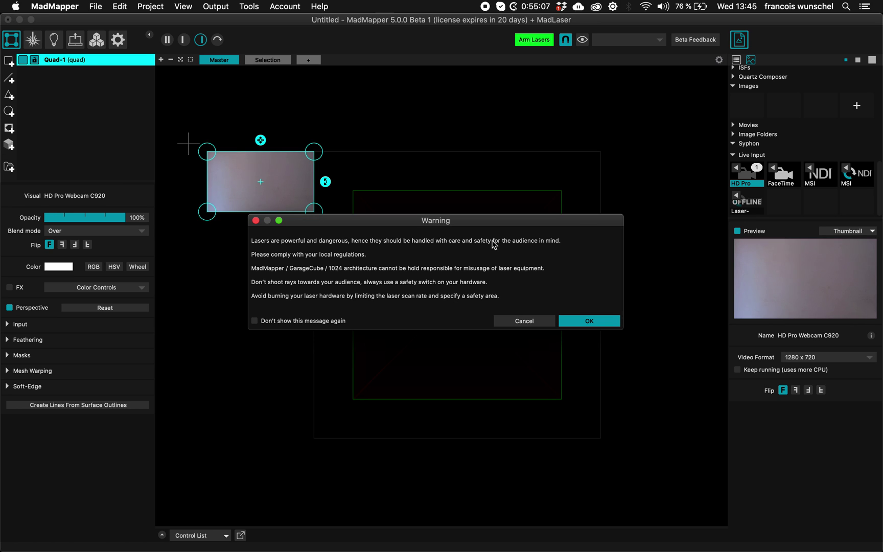
pyautogui.click(588, 321)
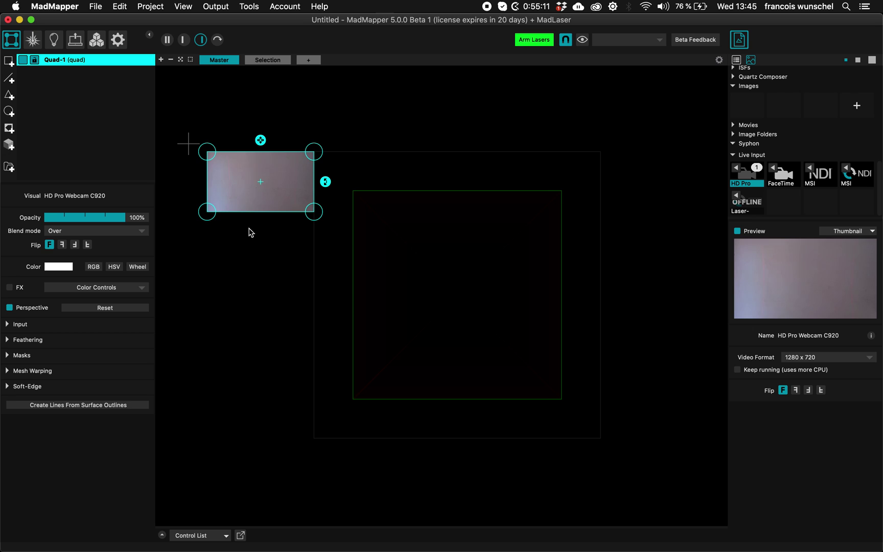
# - Set Safety Area to 0,261 and Show Info Level to 0,304, then turn off Render Safety Area
pyautogui.click(75, 40)
pyautogui.scroll(-5, 18, 429)
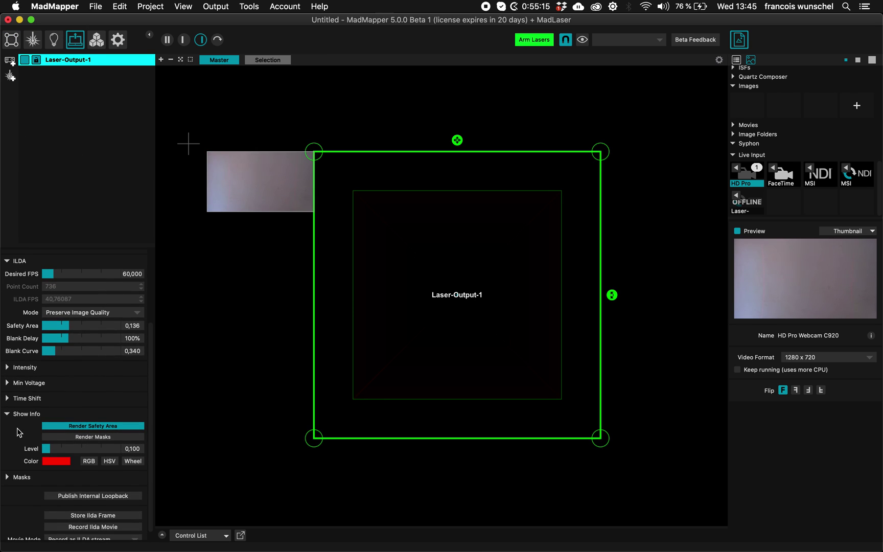
pyautogui.scroll(3, 26, 367)
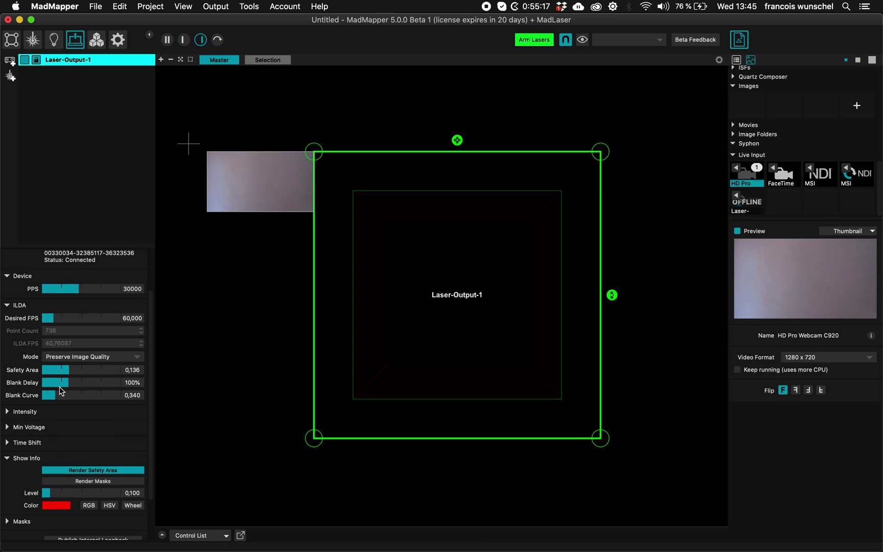
pyautogui.moveTo(69, 370); pyautogui.dragTo(93, 372)
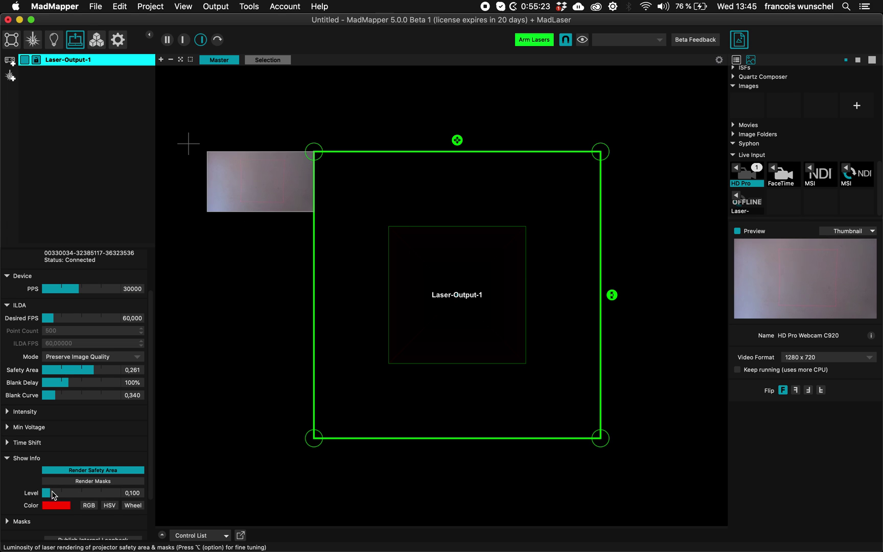
pyautogui.moveTo(53, 494); pyautogui.dragTo(67, 494)
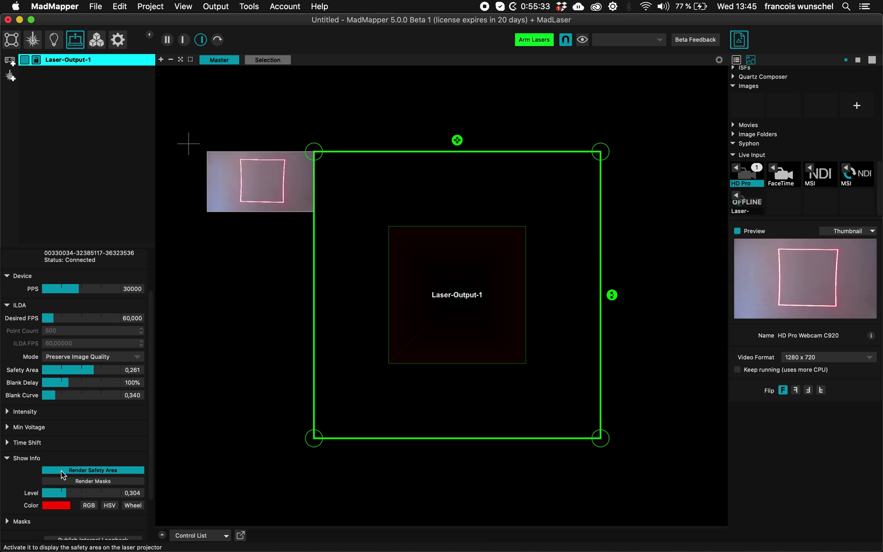
pyautogui.click(62, 474)
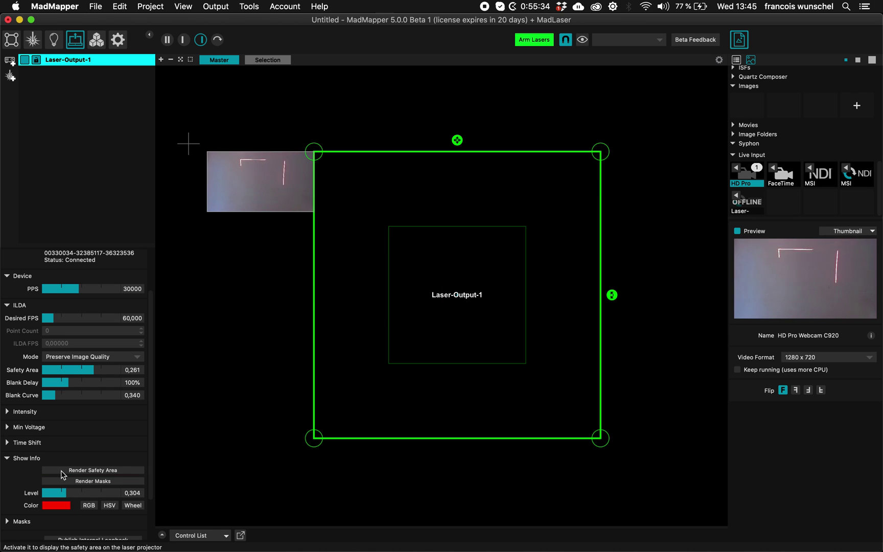
pyautogui.click(33, 39)
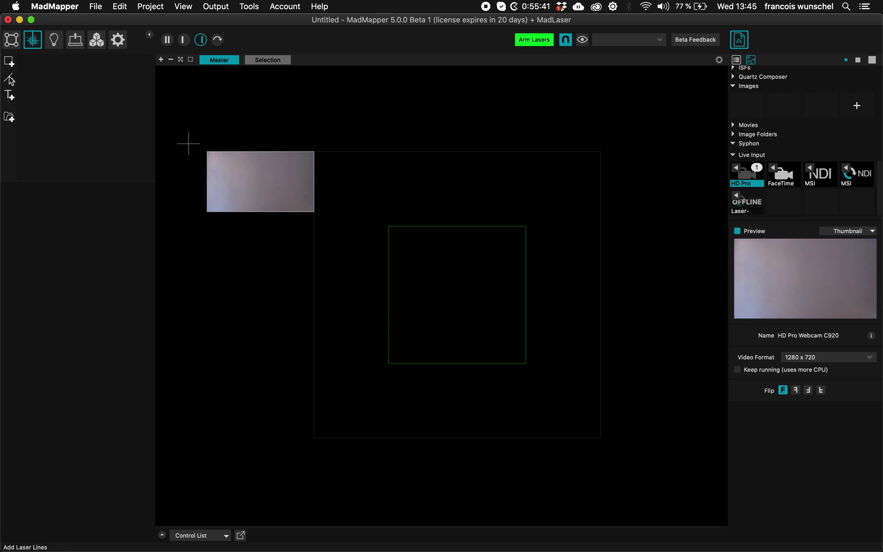
# - Add a Laser Lines surface and draw a freehand looping line inside it
pyautogui.click(9, 79)
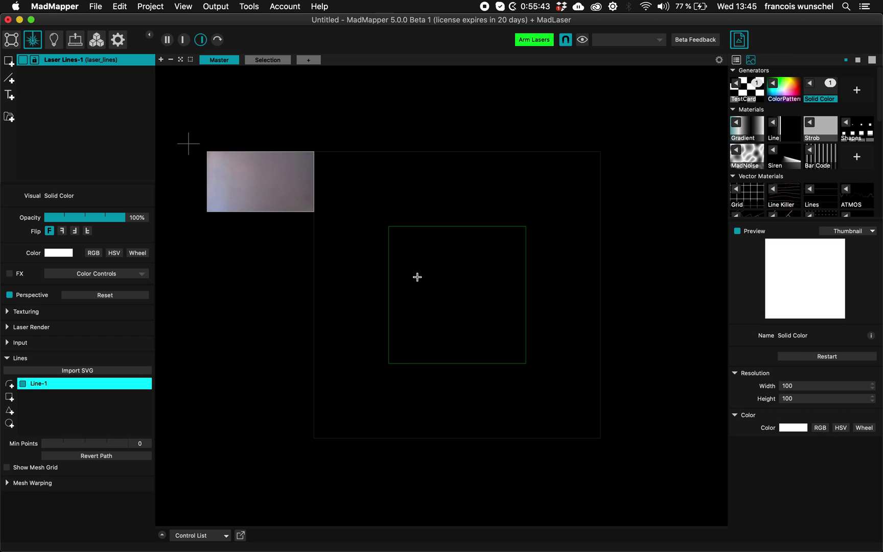
pyautogui.moveTo(424, 298)
pyautogui.mouseDown()
pyautogui.moveTo(417, 278)
pyautogui.moveTo(473, 285)
pyautogui.moveTo(445, 266)
pyautogui.moveTo(491, 311)
pyautogui.moveTo(473, 325)
pyautogui.moveTo(492, 322)
pyautogui.moveTo(506, 347)
pyautogui.mouseUp()
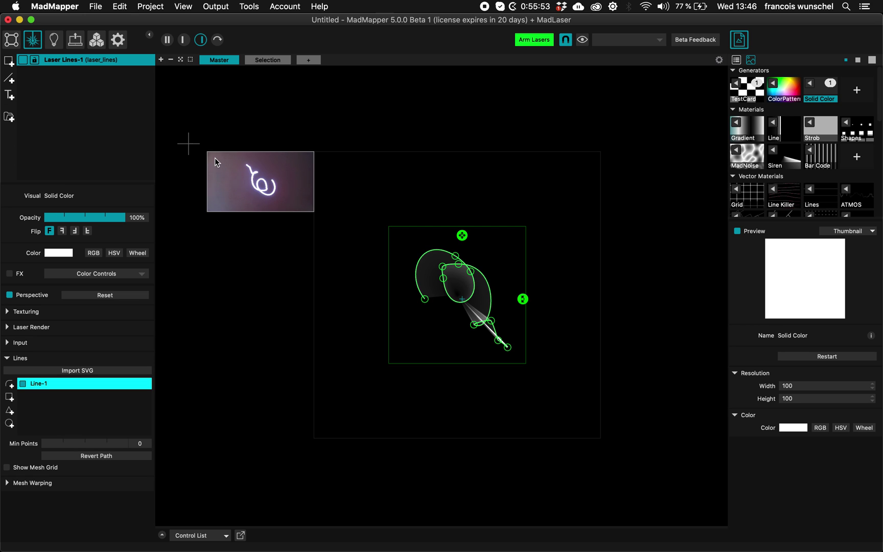
# - Apply a vertical flip to Laser-Output-1 so the projected loop appears mirrored
pyautogui.click(77, 42)
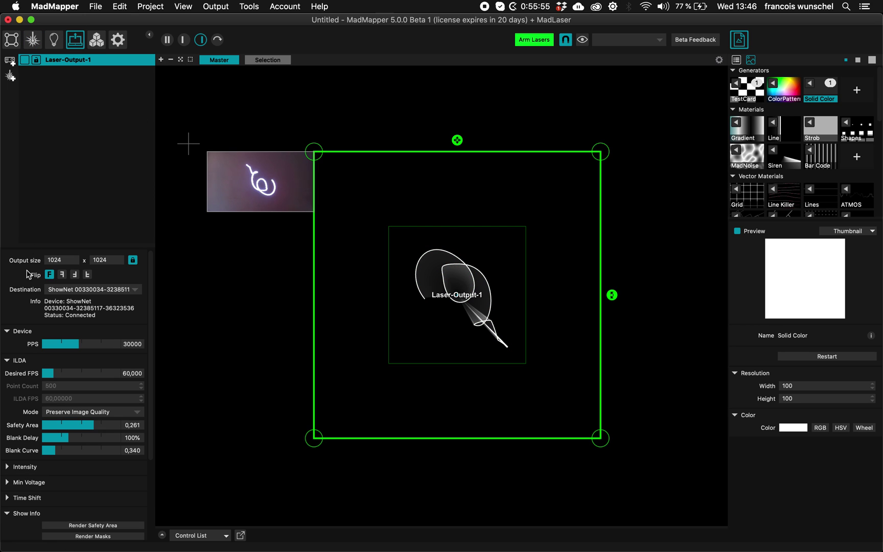
pyautogui.click(75, 274)
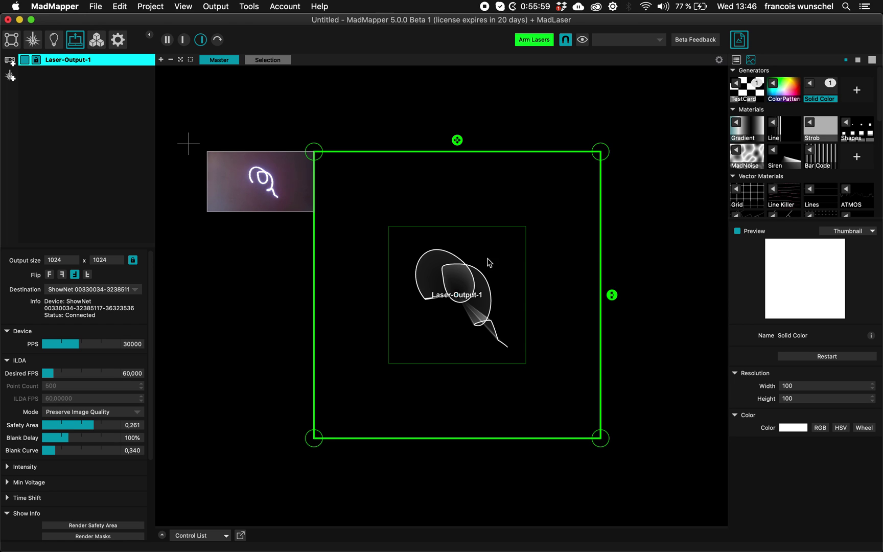
pyautogui.click(33, 40)
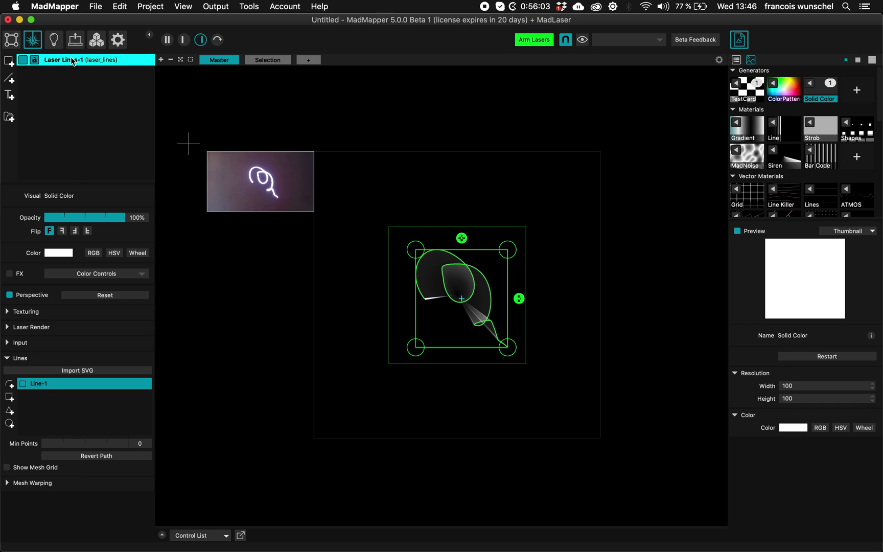
# - Delete Laser Lines-1, add a Laser Text surface reading MAD, and centre it in the output
pyautogui.press('BackSpace')
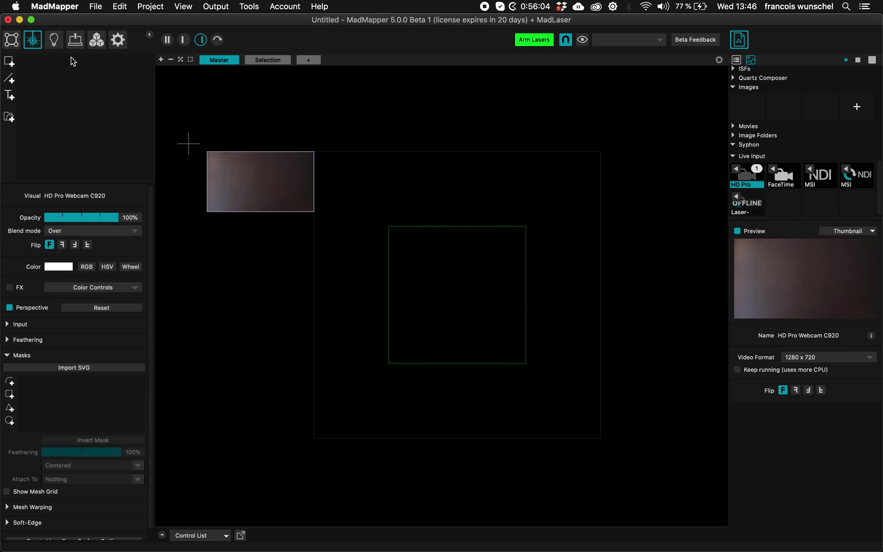
pyautogui.click(9, 94)
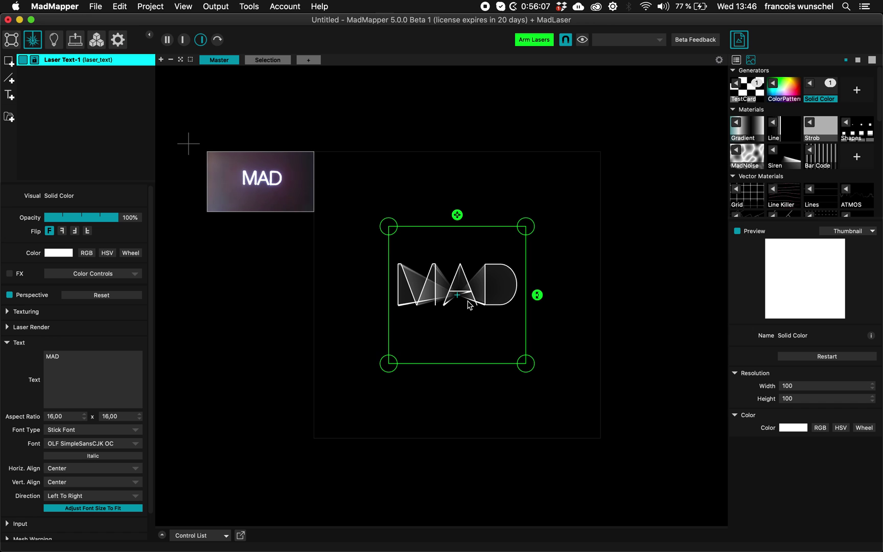
pyautogui.scroll(3, 469, 302)
pyautogui.scroll(-4, 468, 294)
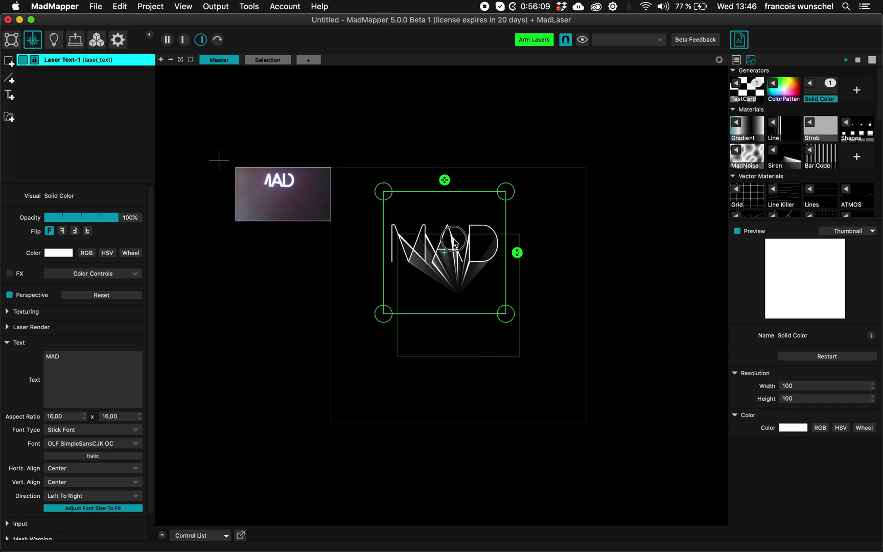
pyautogui.moveTo(457, 241); pyautogui.dragTo(551, 294)
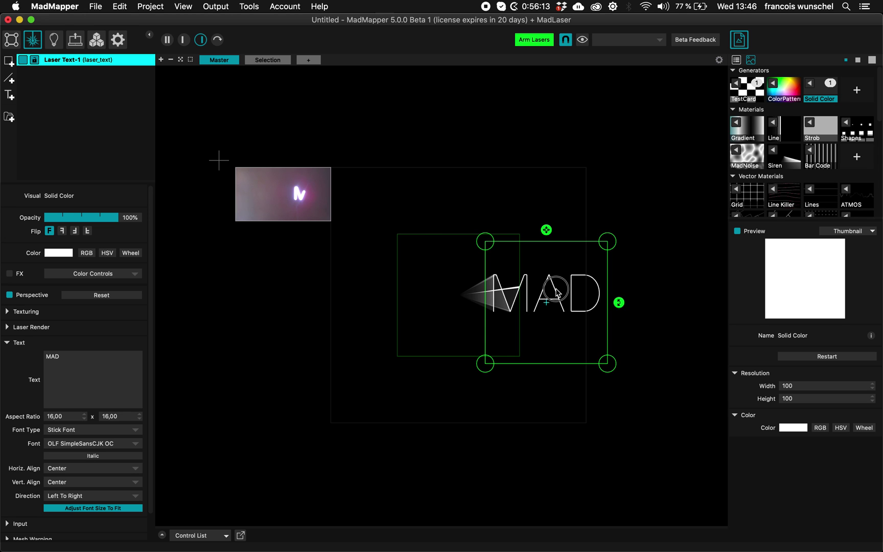
pyautogui.moveTo(557, 293)
pyautogui.mouseDown()
pyautogui.moveTo(475, 292)
pyautogui.moveTo(465, 268)
pyautogui.moveTo(467, 314)
pyautogui.moveTo(461, 304)
pyautogui.moveTo(477, 277)
pyautogui.mouseUp()
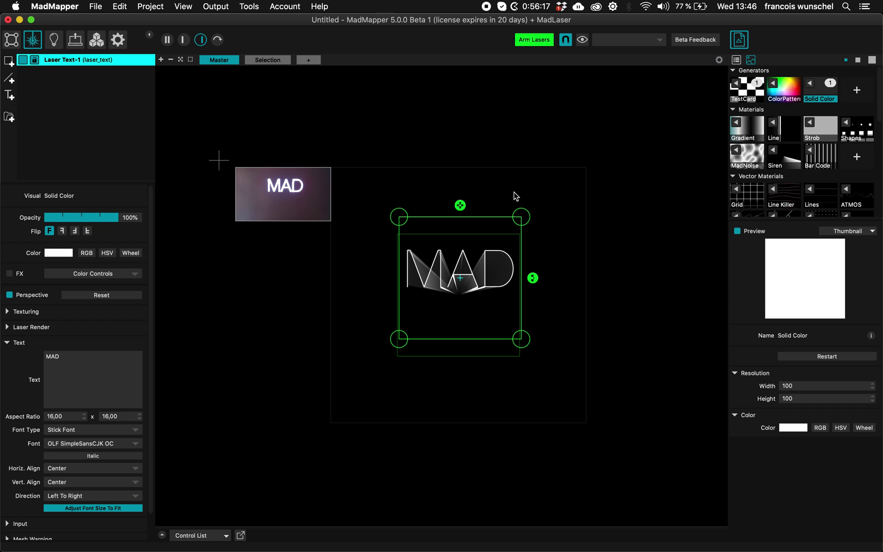
pyautogui.scroll(6, 469, 247)
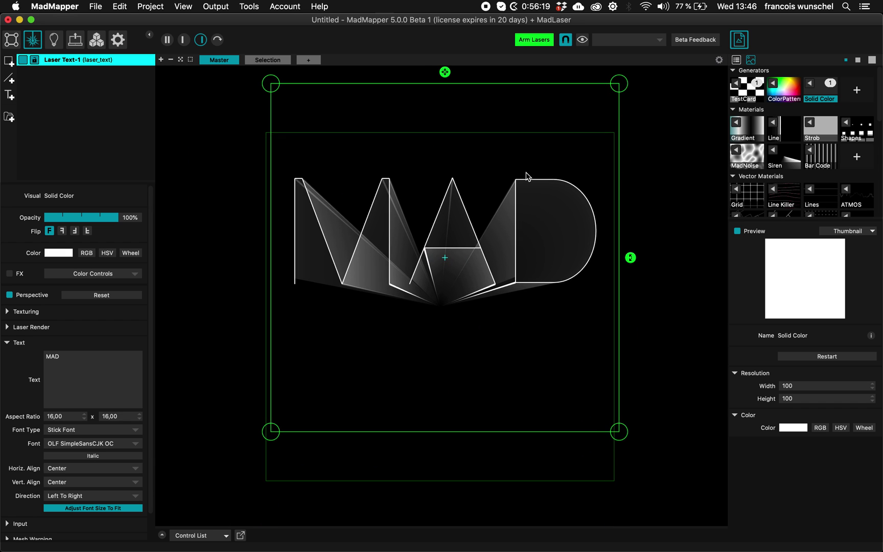
pyautogui.scroll(-5, 489, 215)
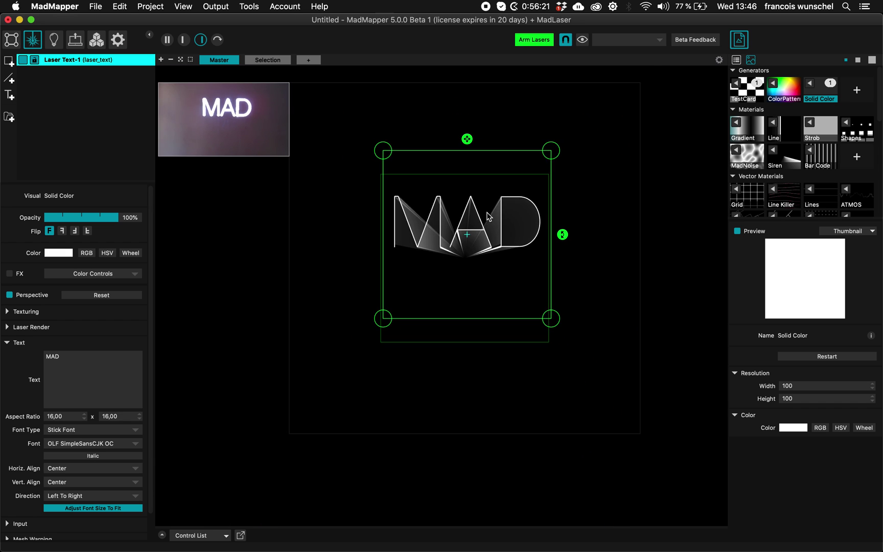
pyautogui.click(719, 60)
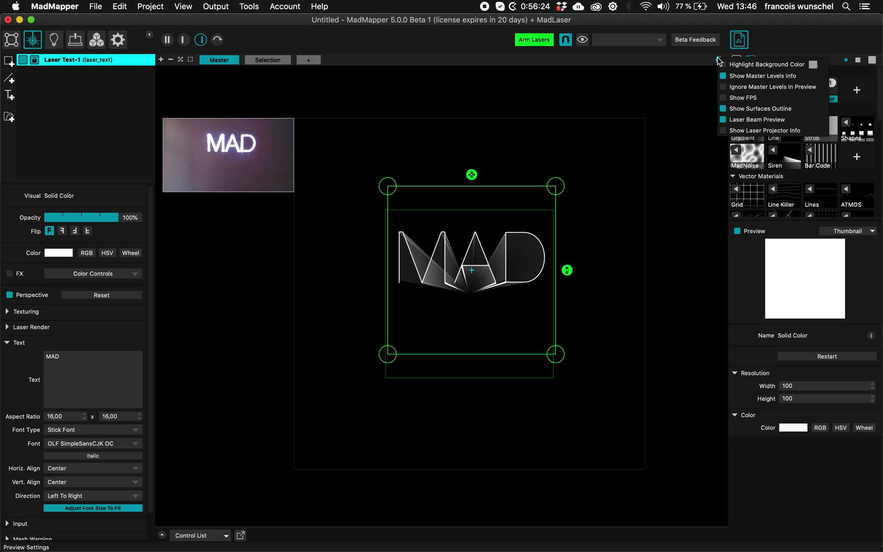
pyautogui.click(723, 119)
pyautogui.click(723, 119)
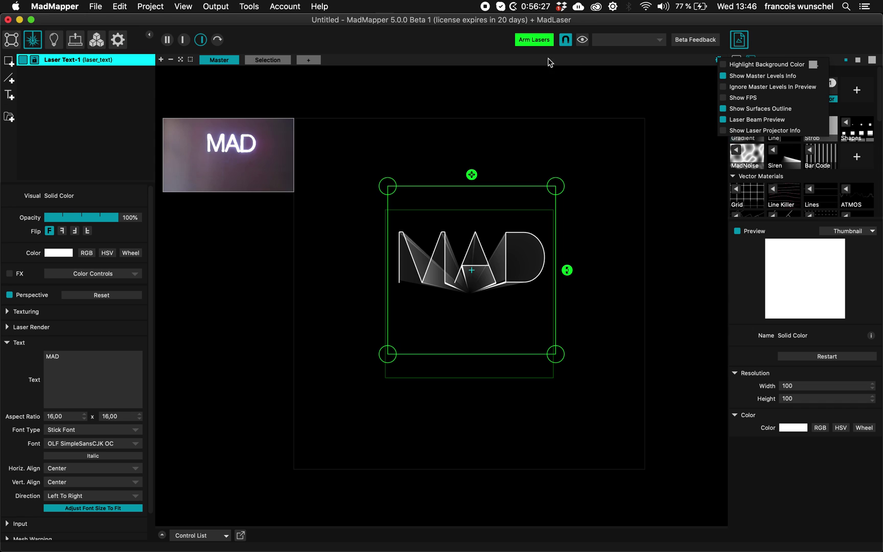
pyautogui.hscroll(-3, 423, 137)
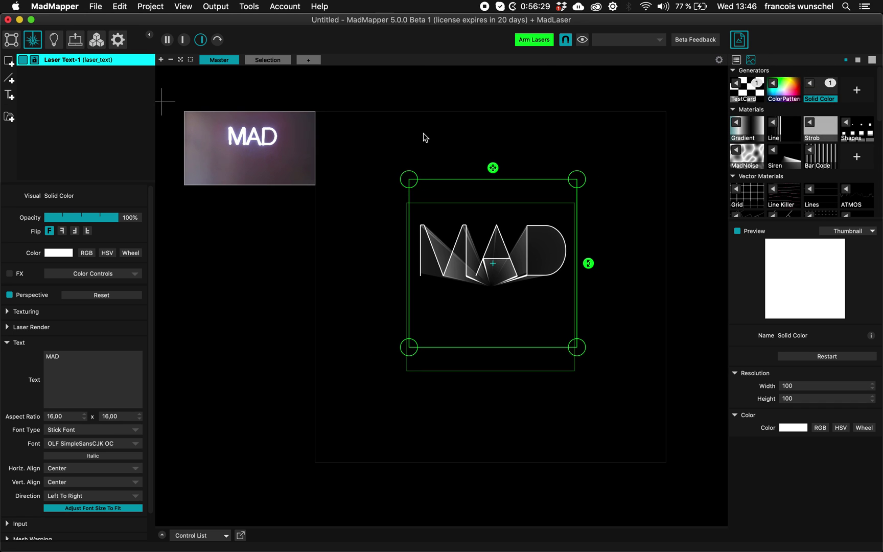